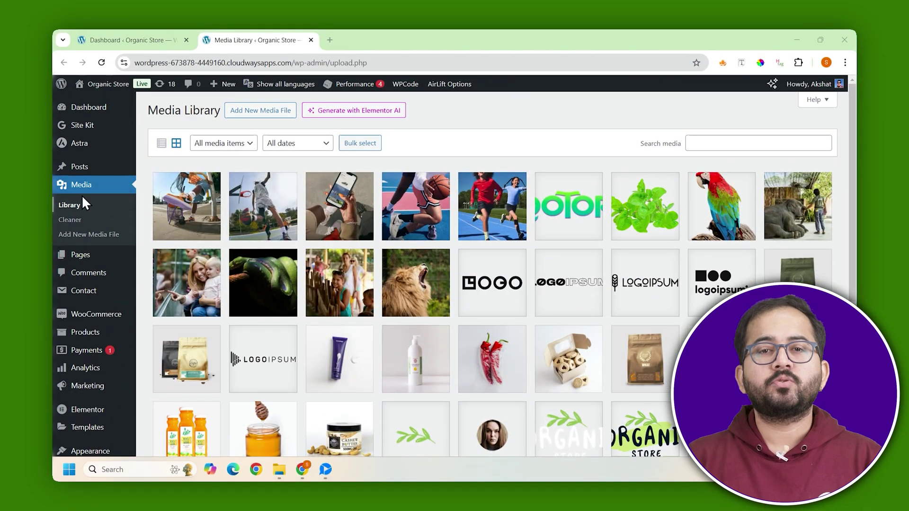
scroll(461, 186, down, 3)
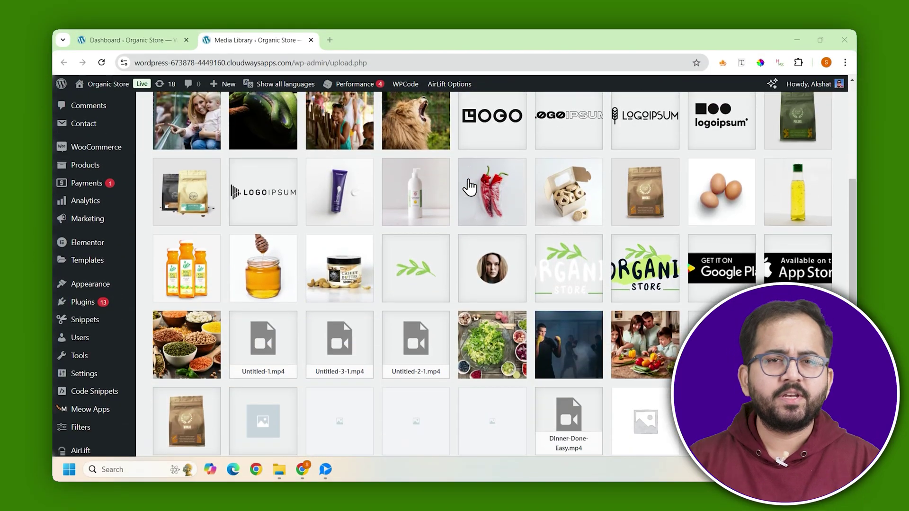
scroll(471, 187, down, 2)
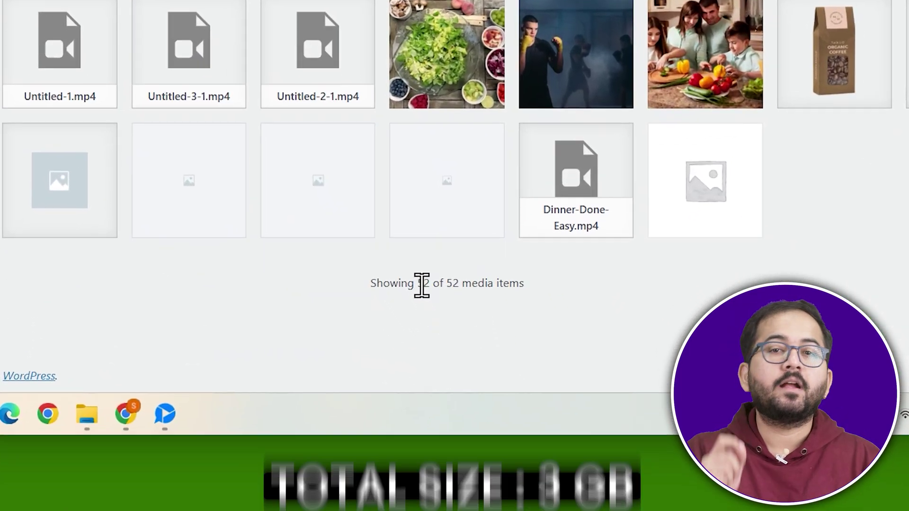
Step: Highlight, then clear, the 'Showing 52 of 52 media items' count in the Media Library
drag(434, 312, 474, 312)
click(574, 269)
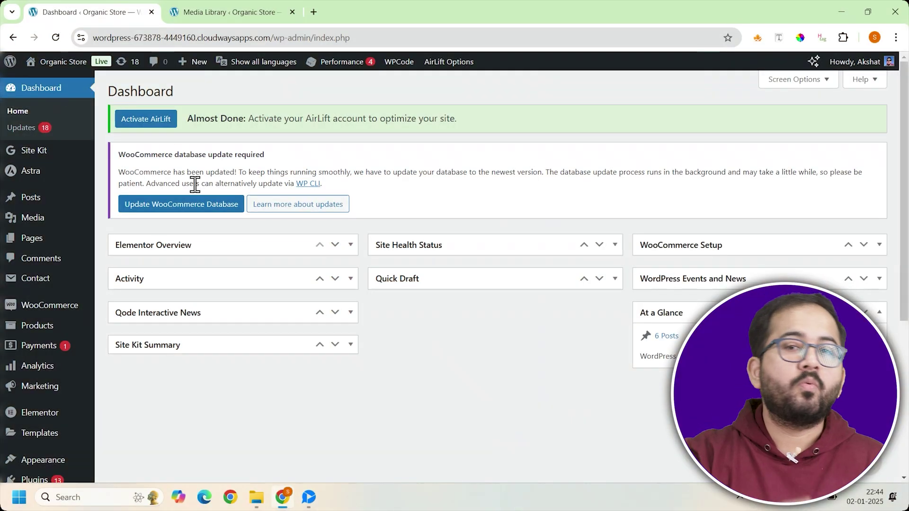
scroll(195, 284, down, 2)
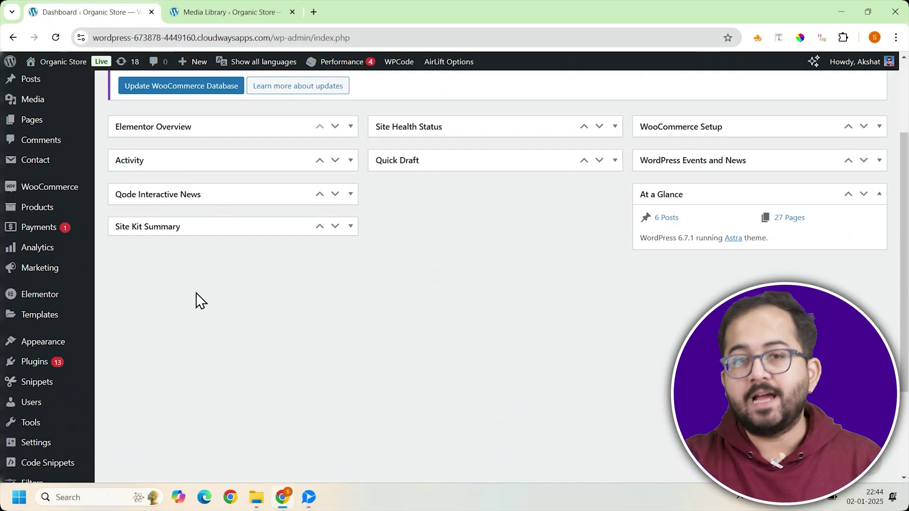
scroll(162, 320, down, 1)
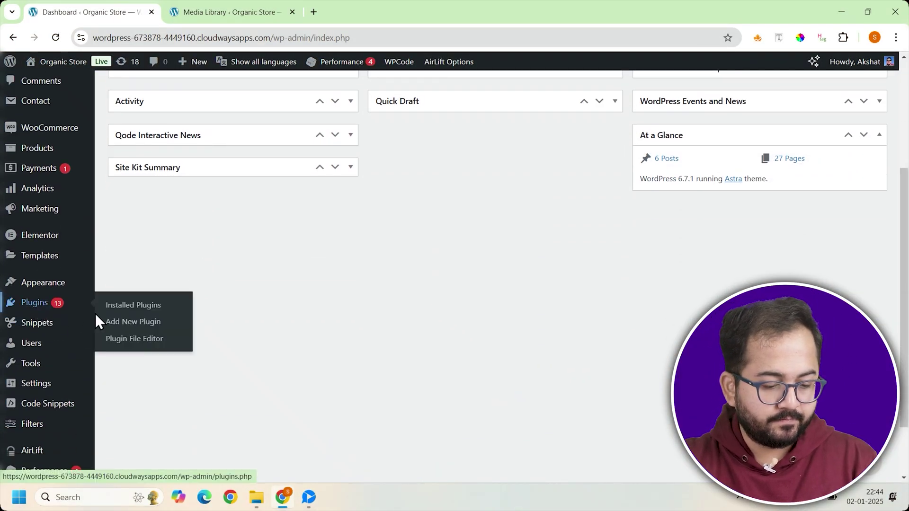
Step: Search the plugin directory for 'media cleaner' and install the Media Cleaner plugin
click(121, 324)
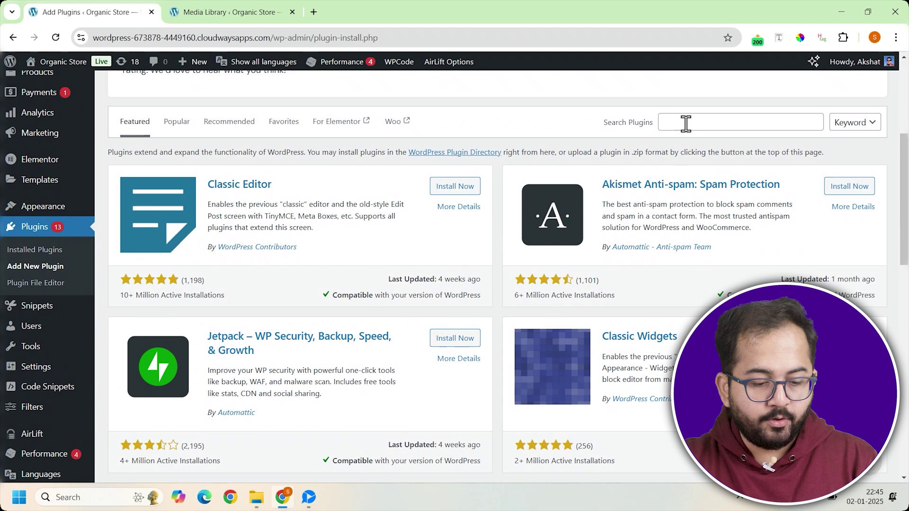
click(687, 123)
text(media clea)
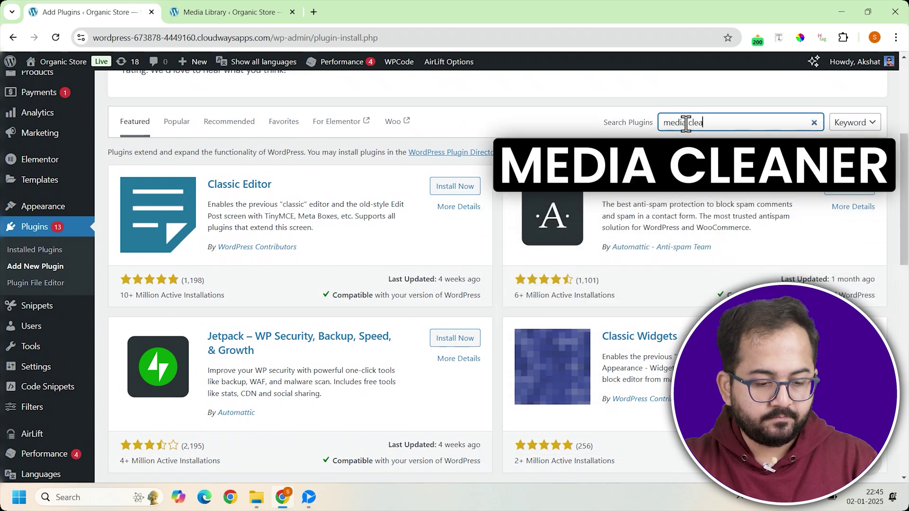
text(ner)
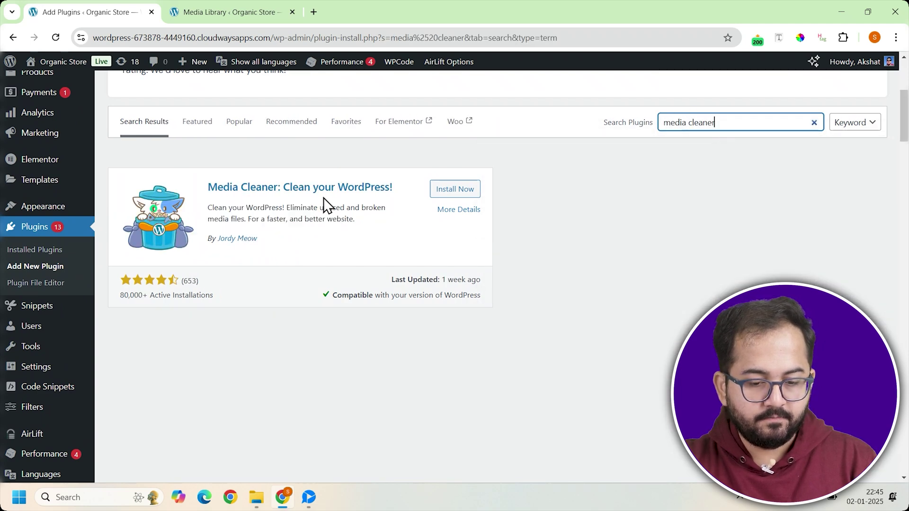
click(462, 191)
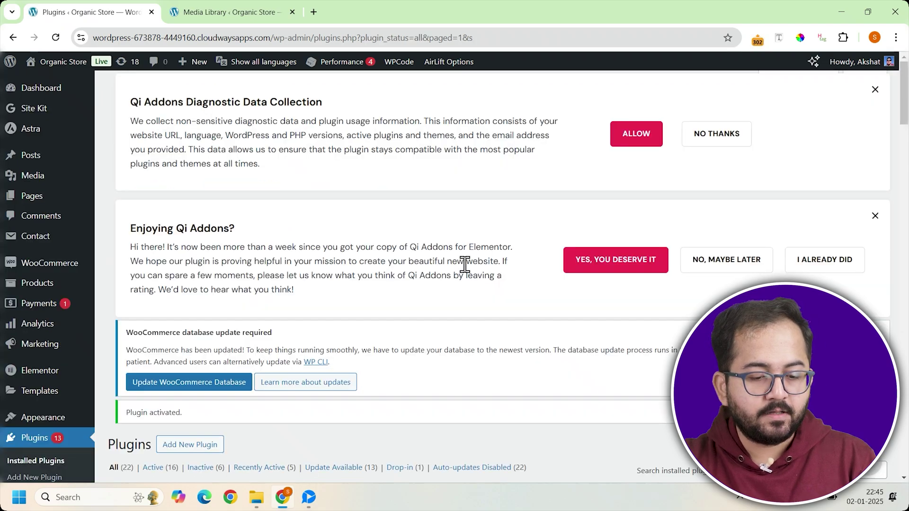
scroll(464, 265, down, 2)
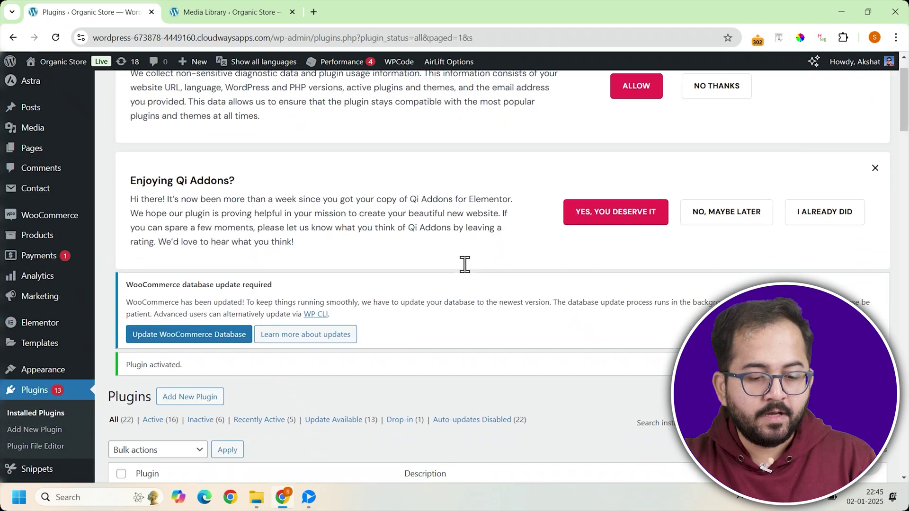
scroll(466, 270, up, 2)
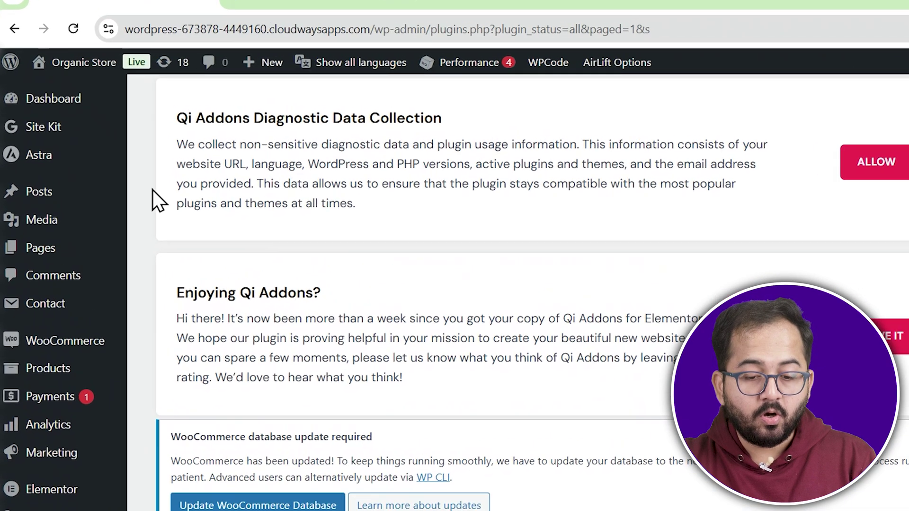
mouse_move(33, 128)
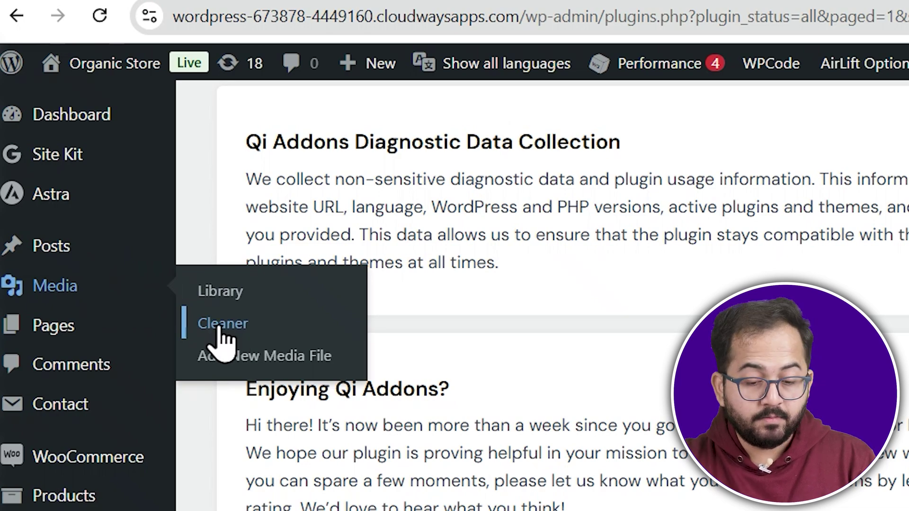
scroll(216, 462, down, 2)
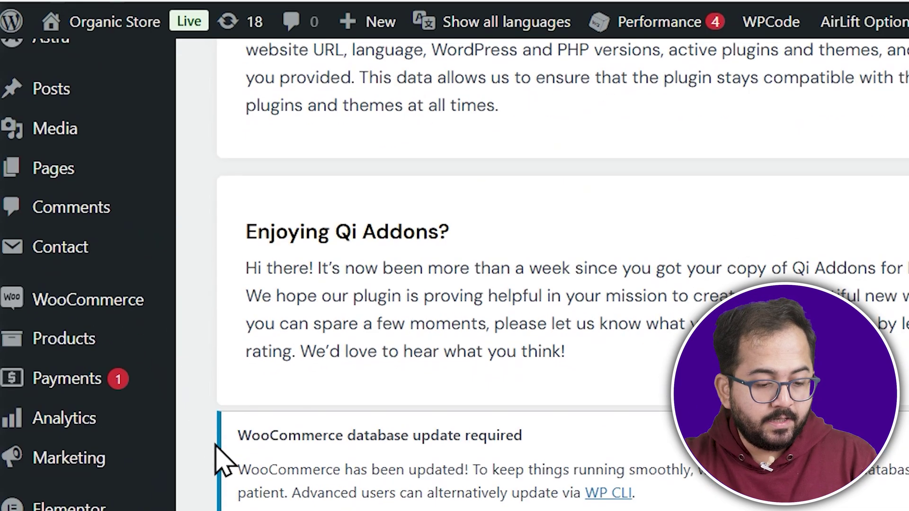
scroll(222, 355, down, 5)
scroll(223, 252, down, 2)
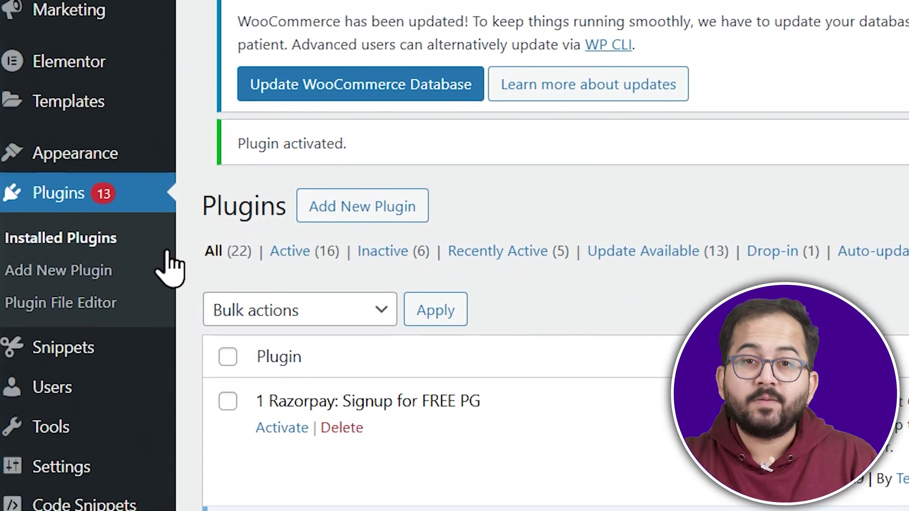
scroll(75, 106, down, 5)
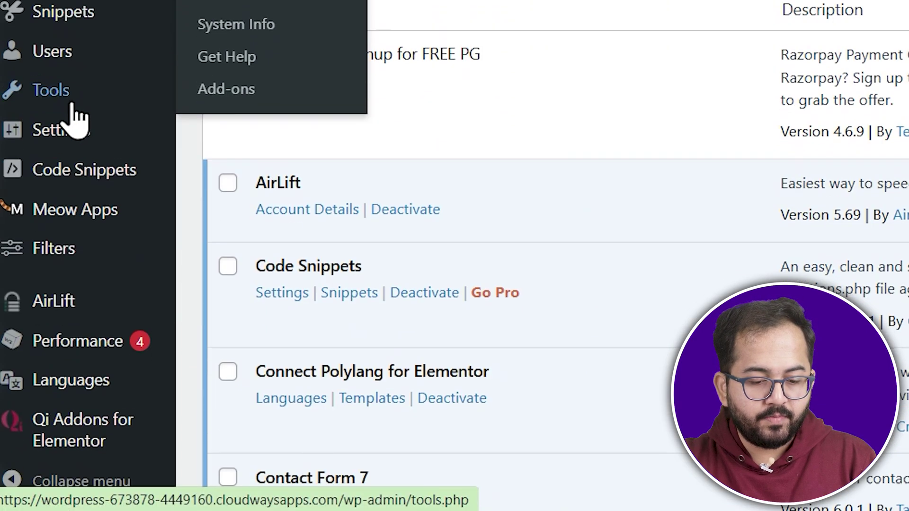
mouse_move(75, 209)
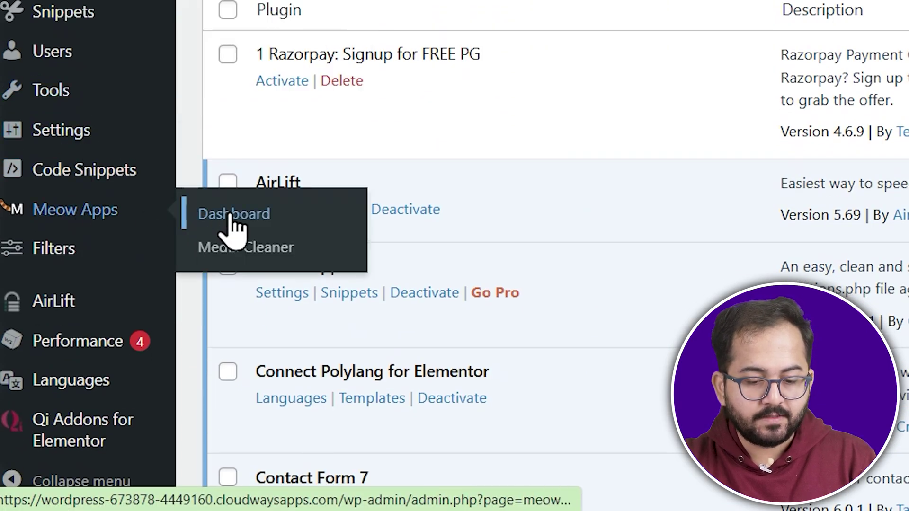
Step: Restrict the Media Cleaner settings' Media Library scan to images only
click(233, 219)
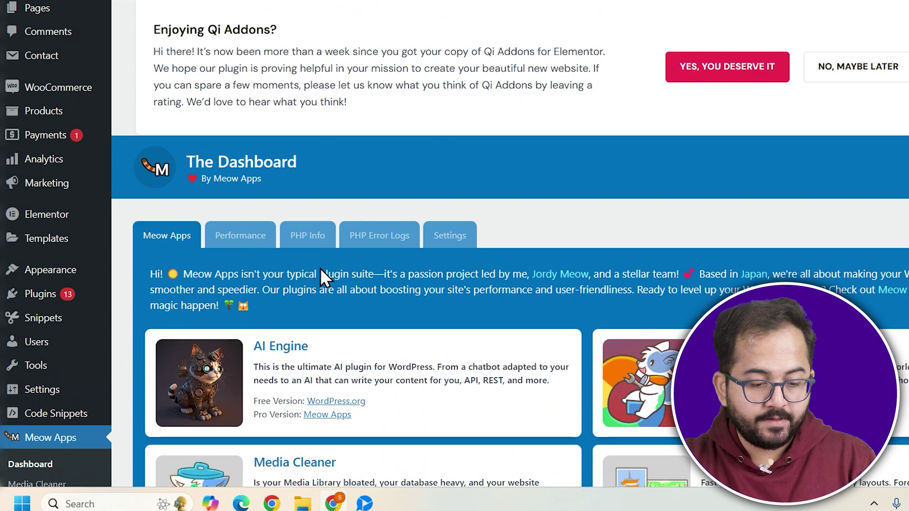
scroll(208, 265, down, 2)
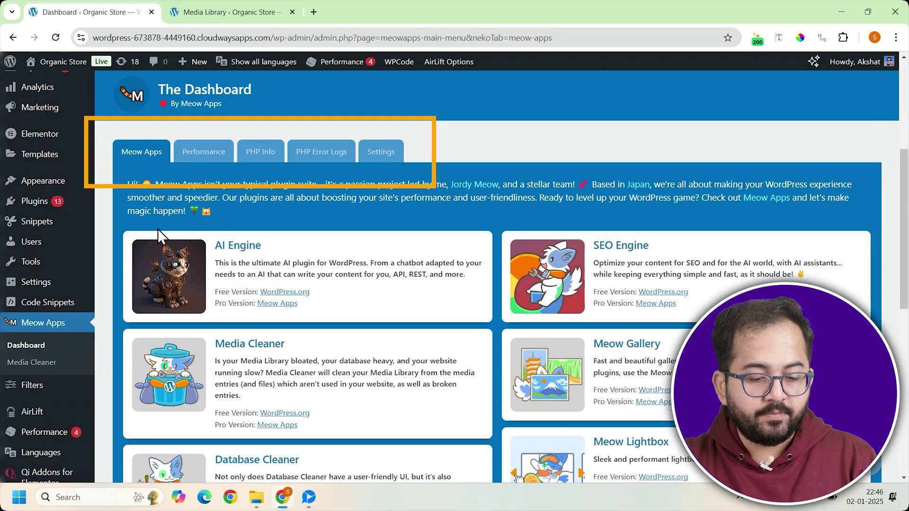
click(32, 363)
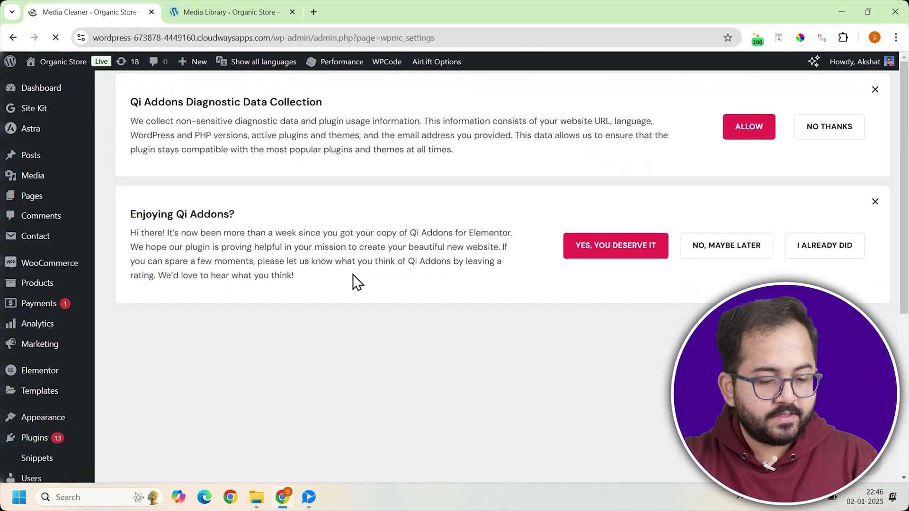
scroll(353, 274, down, 3)
scroll(353, 274, down, 1)
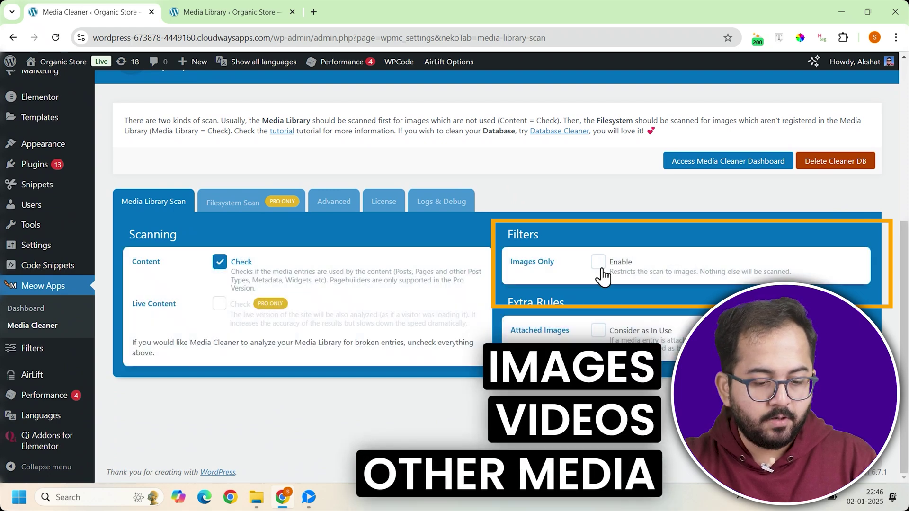
click(599, 265)
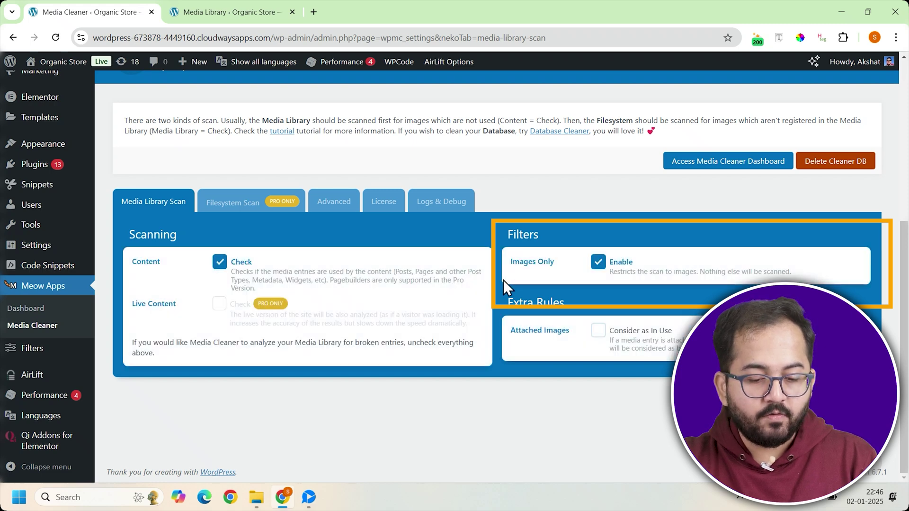
scroll(57, 290, up, 2)
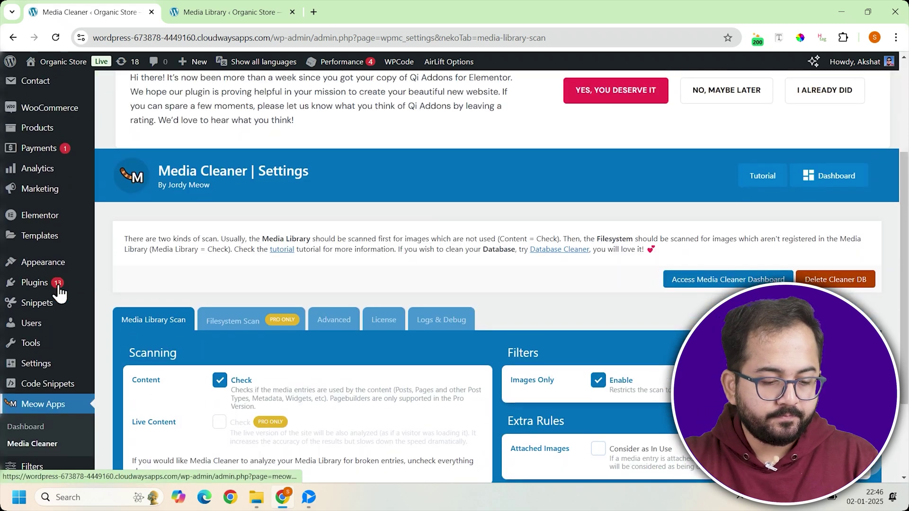
scroll(61, 294, up, 2)
scroll(41, 245, up, 1)
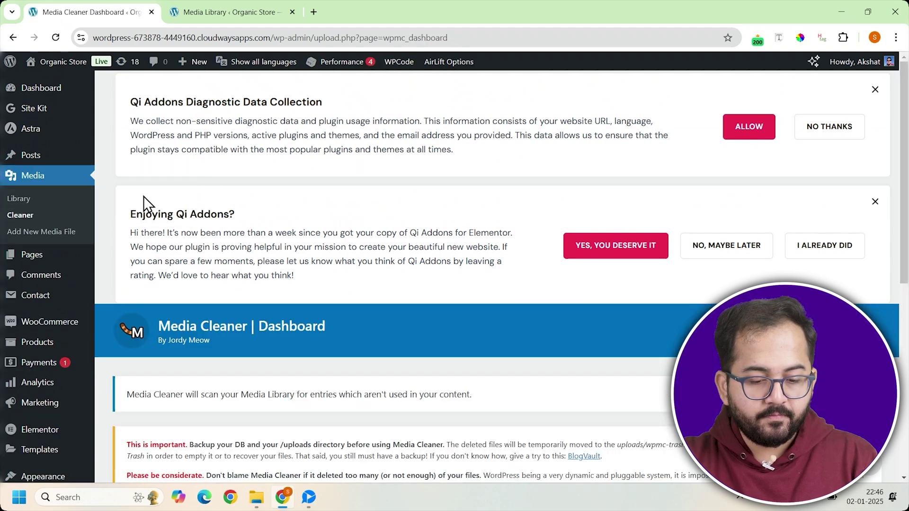
scroll(287, 352, down, 4)
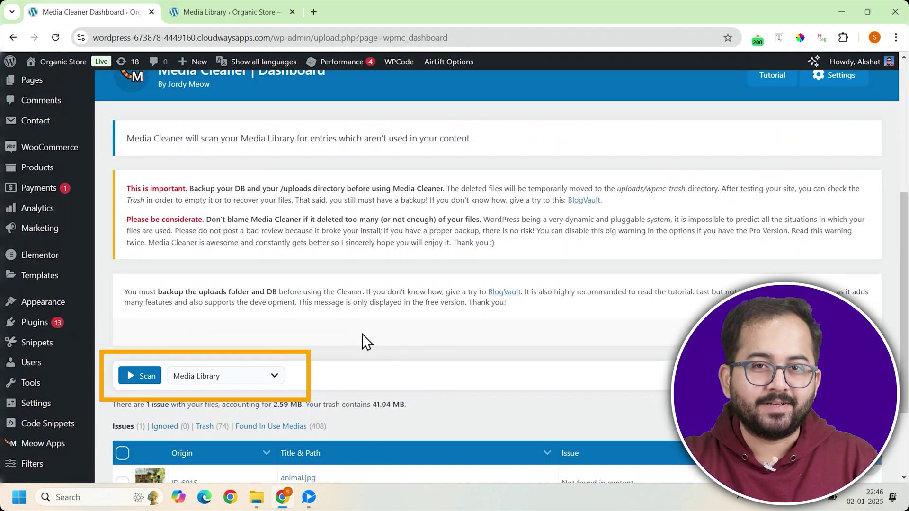
Step: Scan the Media Library from Media > Cleaner, finding 8 issues totaling 3.93 MB
click(142, 376)
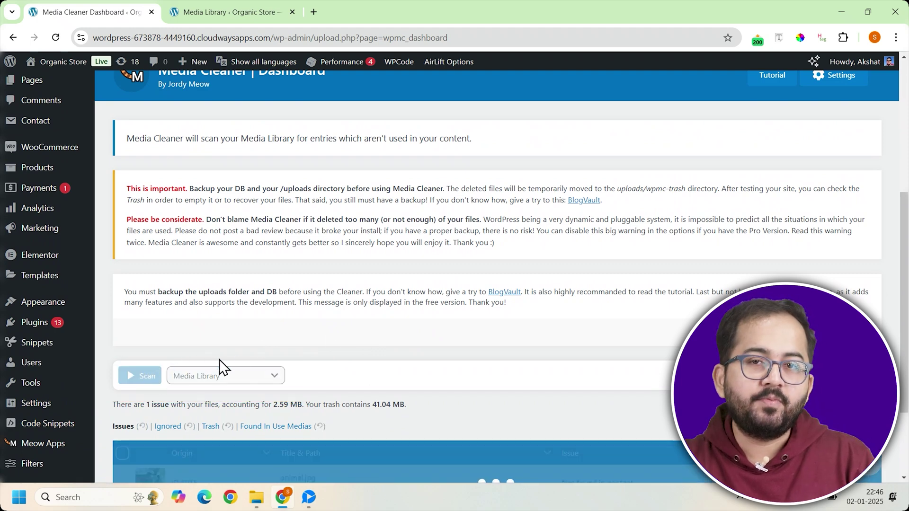
scroll(431, 323, down, 1)
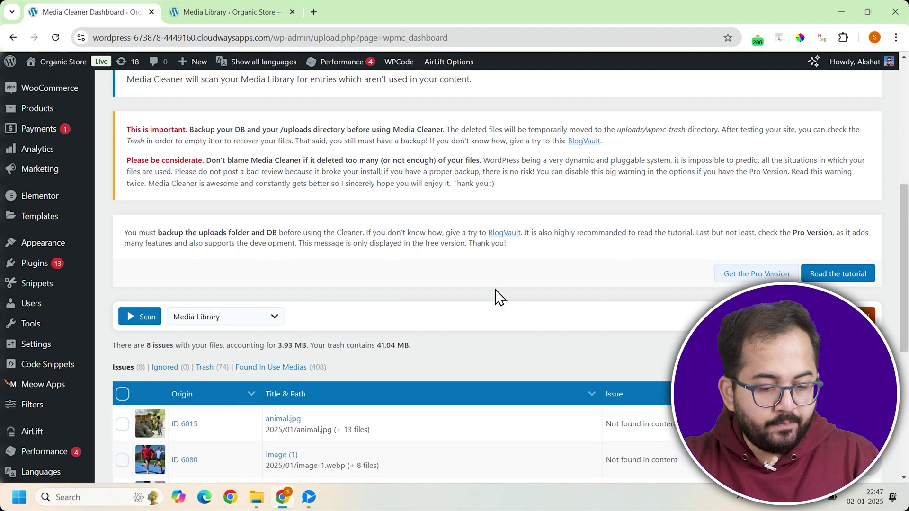
scroll(495, 289, down, 3)
scroll(495, 288, down, 2)
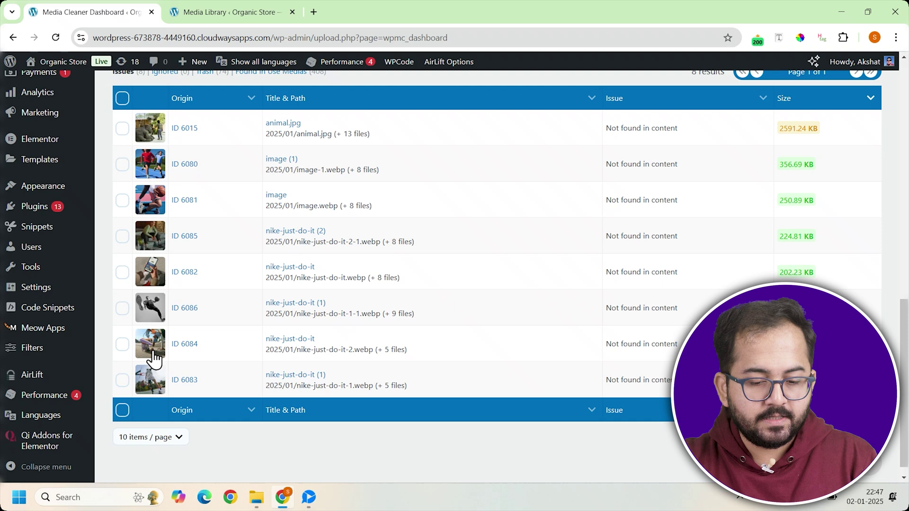
Step: Tick entries 6085 and 6086, then confirm Delete All for all eight issues
click(123, 237)
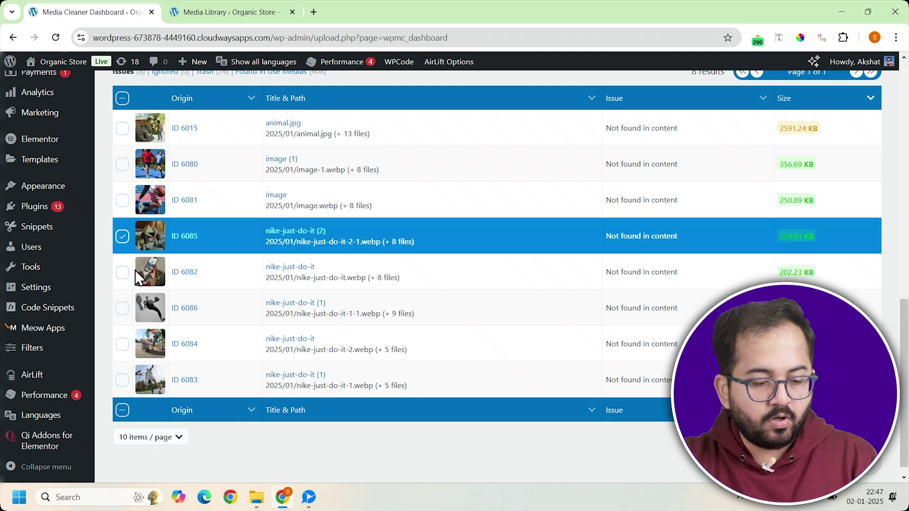
click(124, 313)
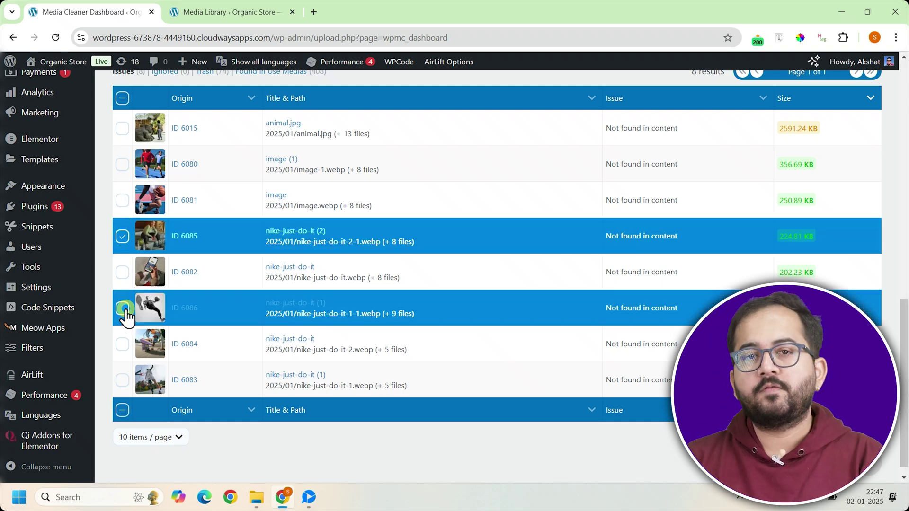
scroll(153, 144, up, 1)
scroll(153, 144, up, 1)
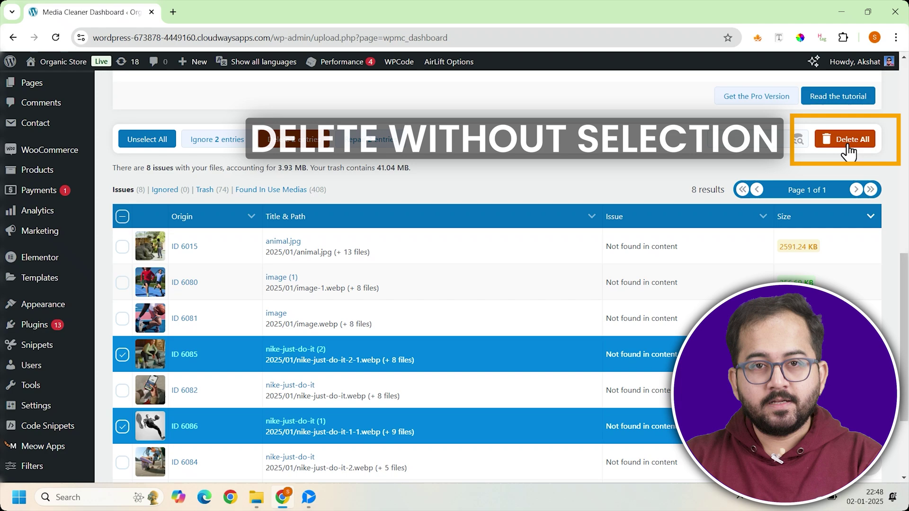
click(849, 144)
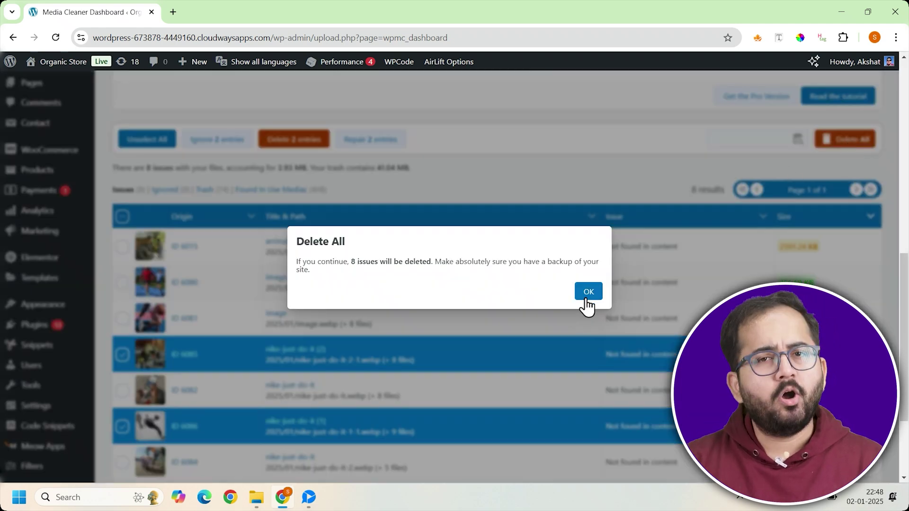
click(588, 292)
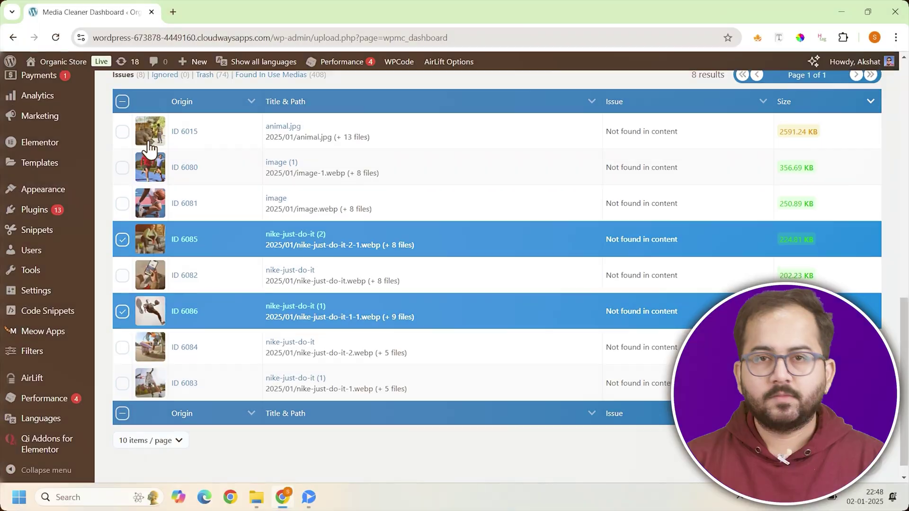
scroll(156, 158, up, 2)
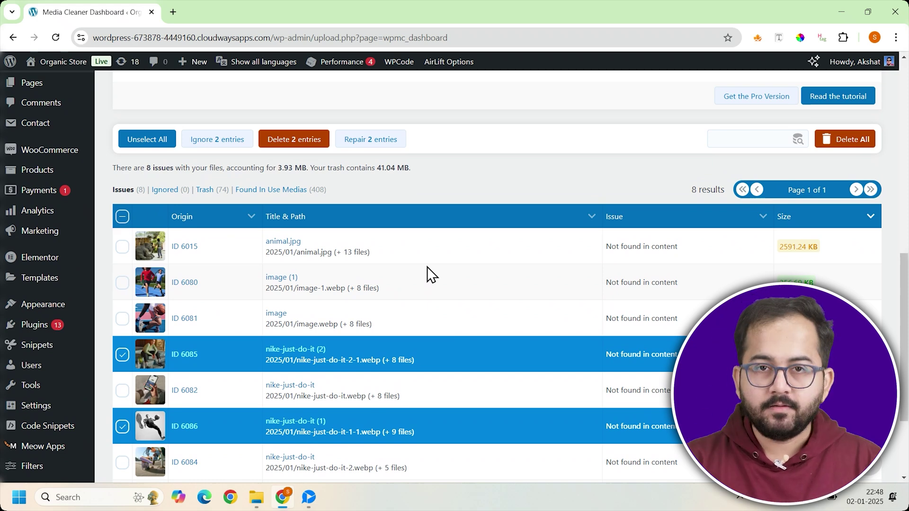
Step: Confirm Delete All, leaving zero issues and 82 items (44.96 MB) in trash
click(848, 144)
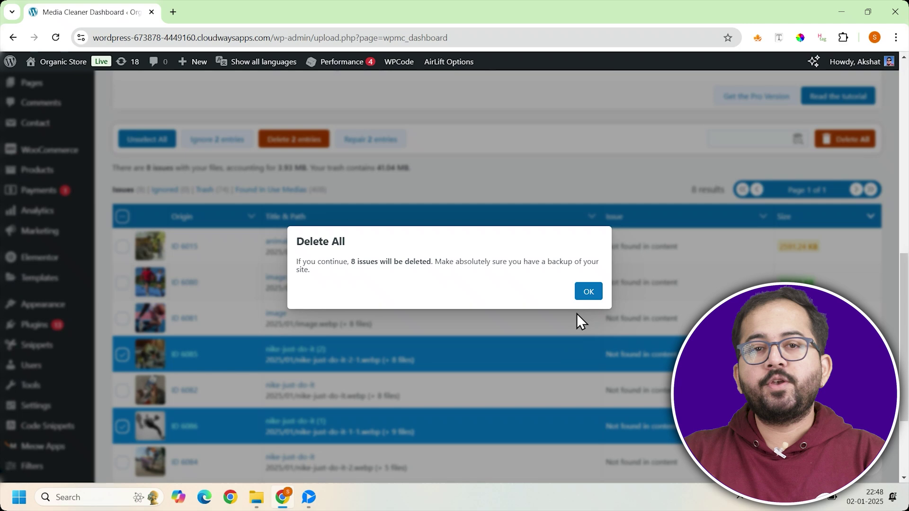
click(588, 291)
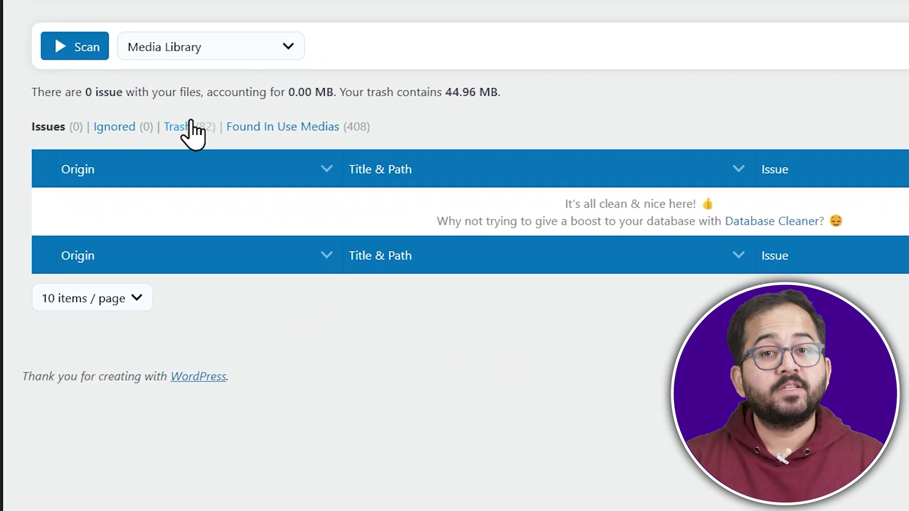
Step: Recover tropical-ara, bg-tree-2-2x and meerkat (IDs 6025, 6004, 6007) from Media Cleaner's Trash
click(185, 121)
click(47, 50)
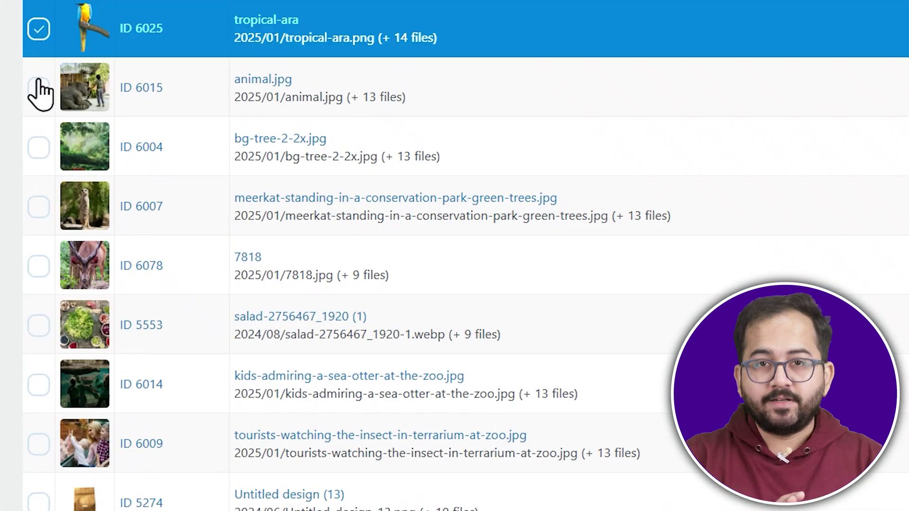
click(39, 153)
click(43, 206)
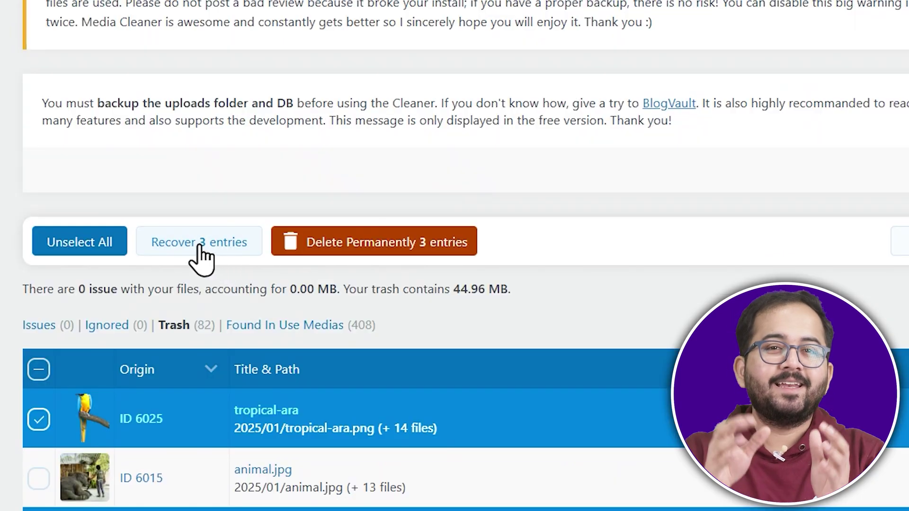
click(201, 247)
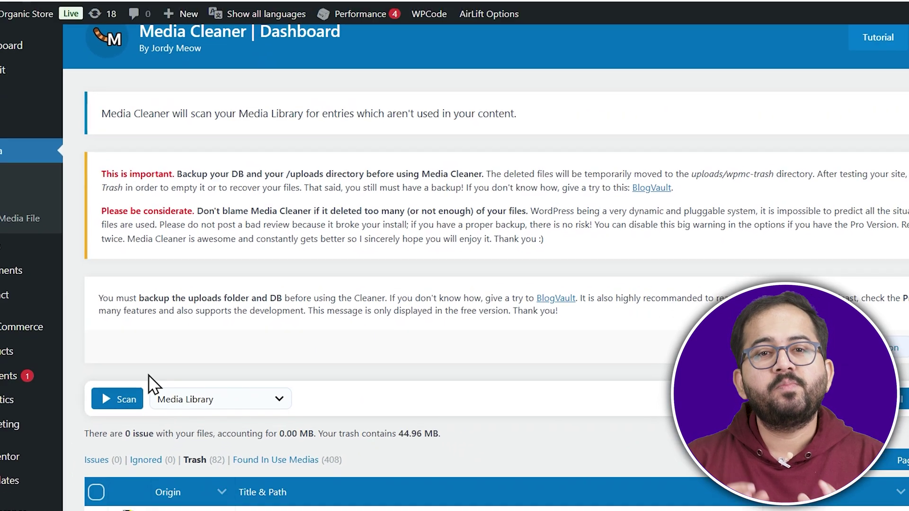
click(21, 200)
scroll(224, 223, down, 1)
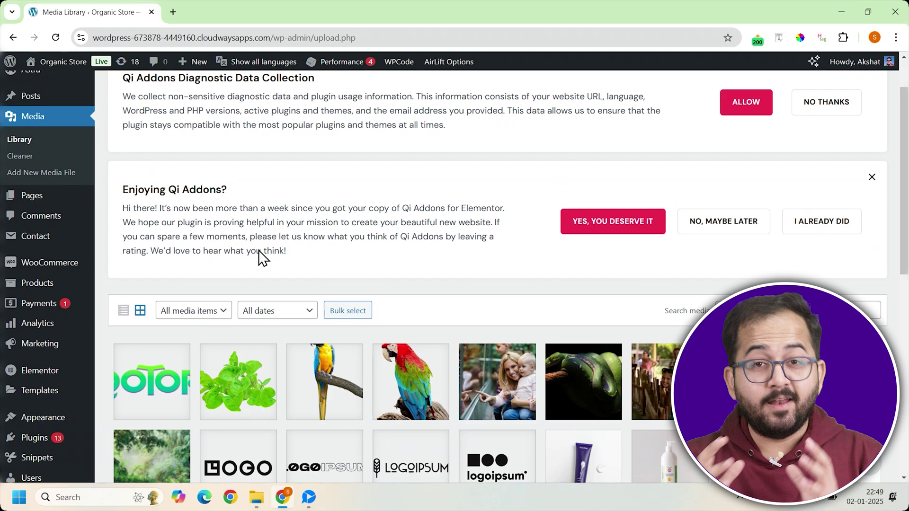
scroll(353, 386, down, 3)
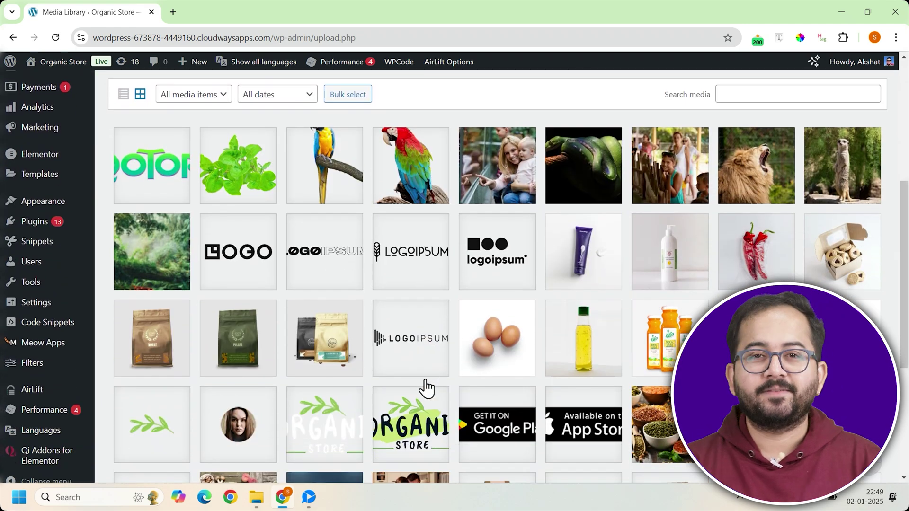